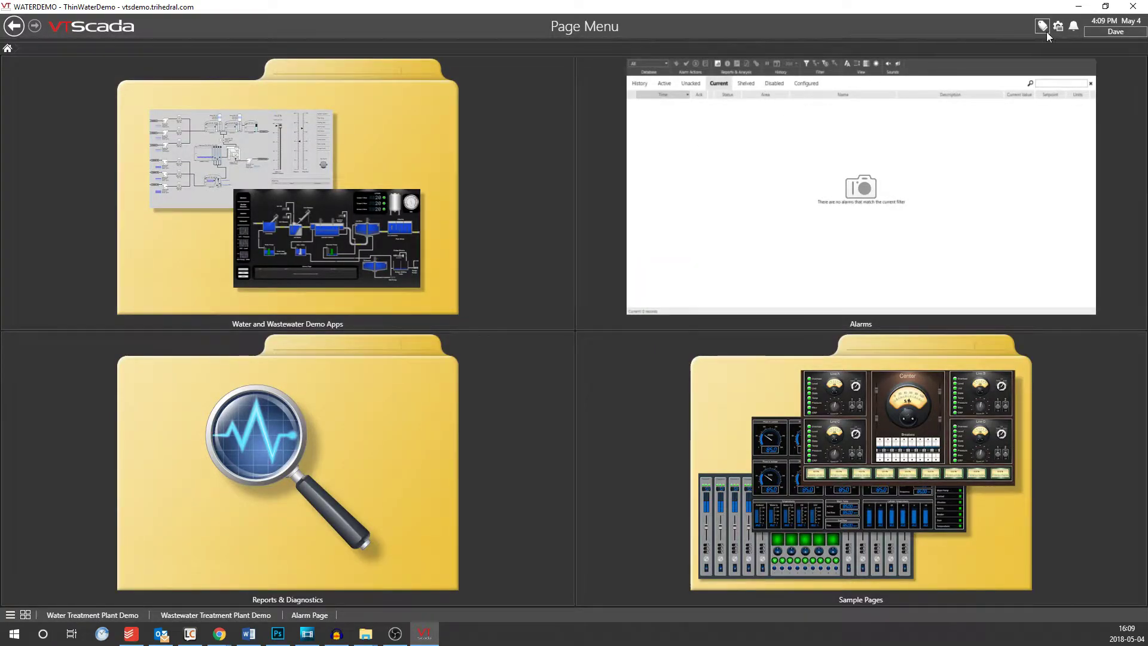
- View the alarm history and browse the Pump0 tags, then close the client
left_click(1073, 26)
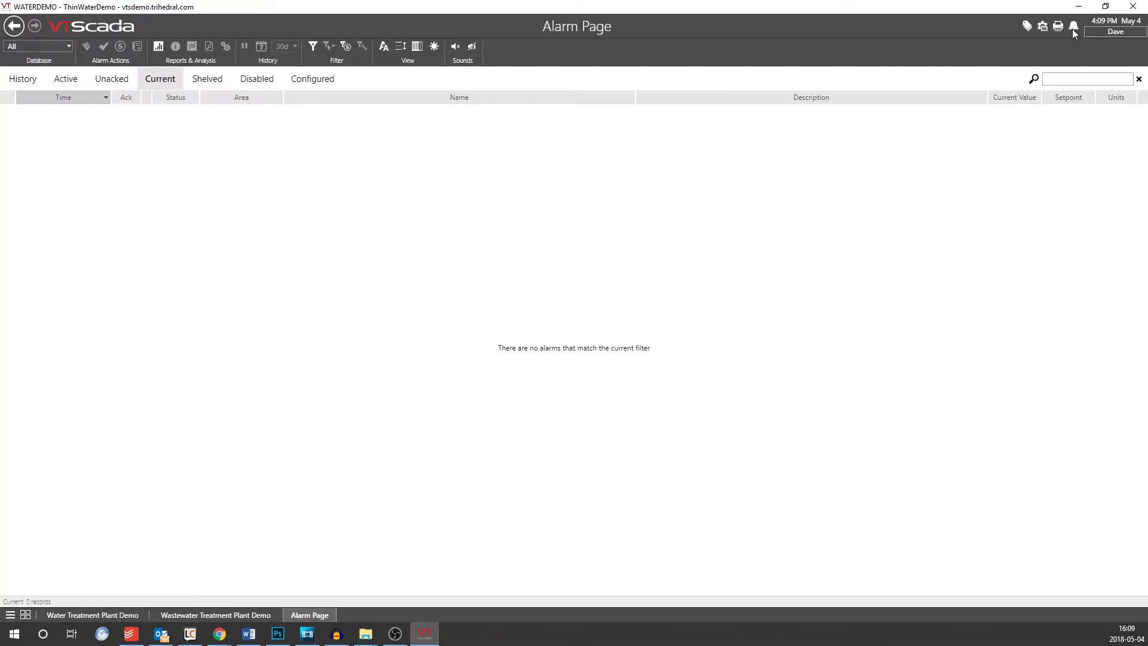
left_click(35, 80)
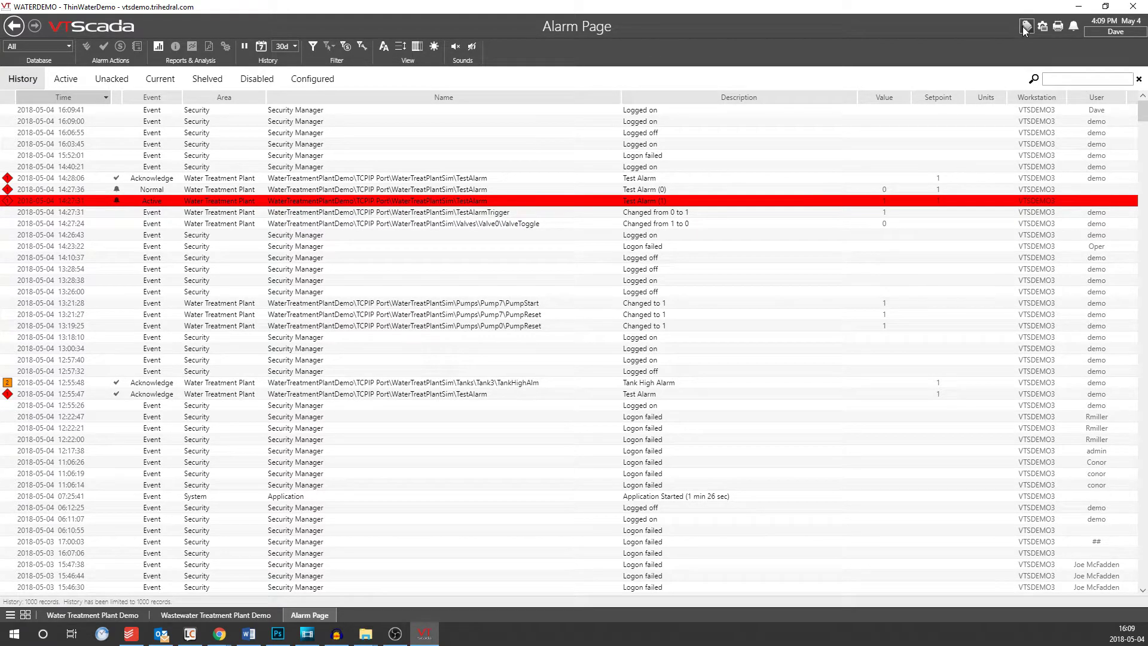
left_click(1026, 27)
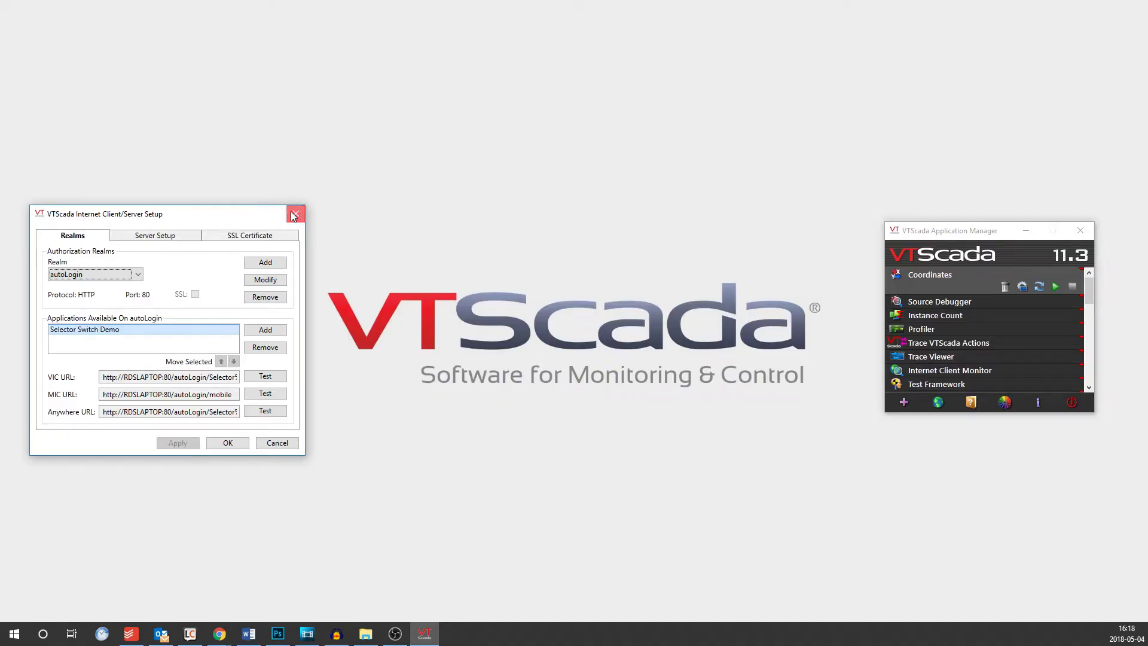
left_click(296, 215)
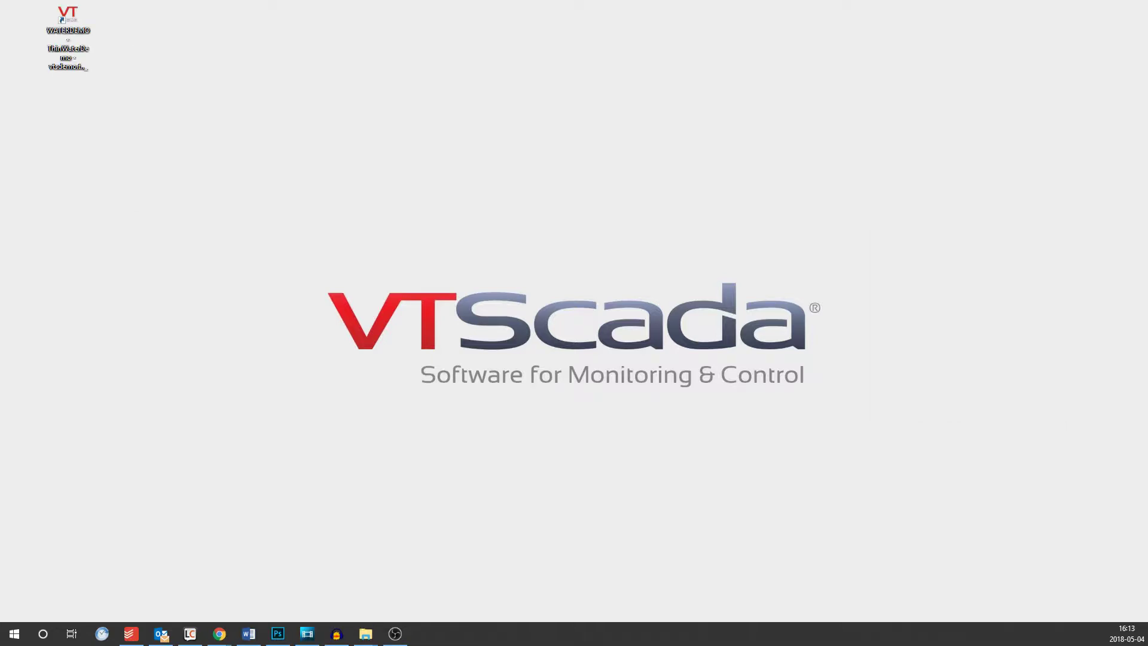
- Select the WATERDEMO shortcut on the desktop
left_click(82, 49)
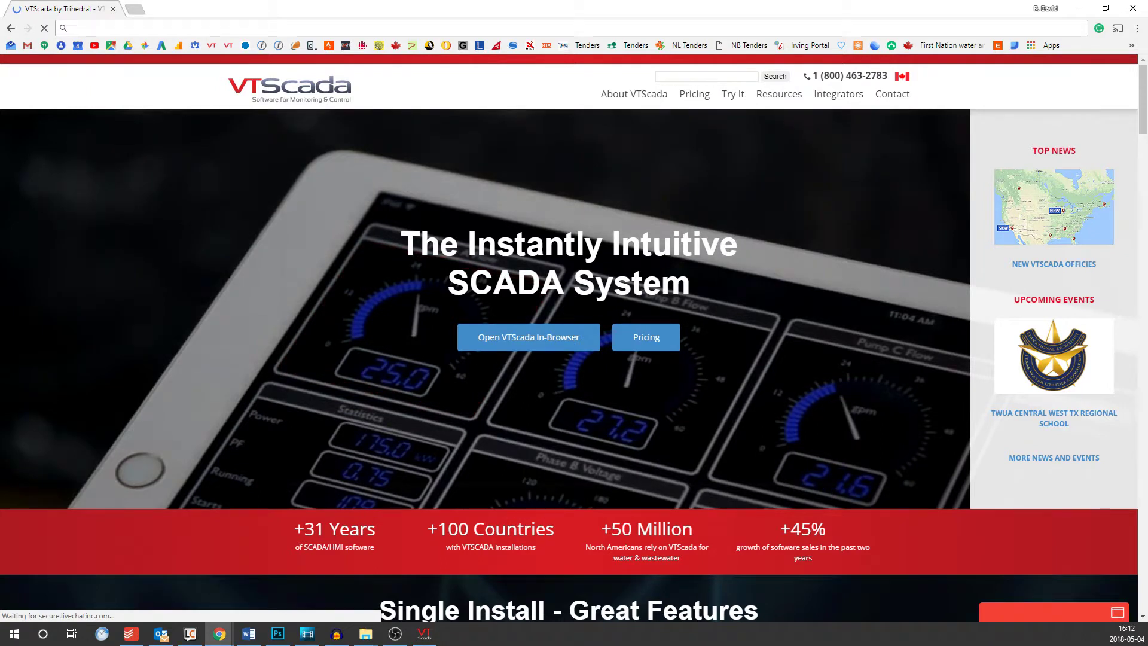
type("vts.trihedral.com/waterdemo/")
- Go to vts.trihedral.com/waterdemo/ in Chrome
key("Return")
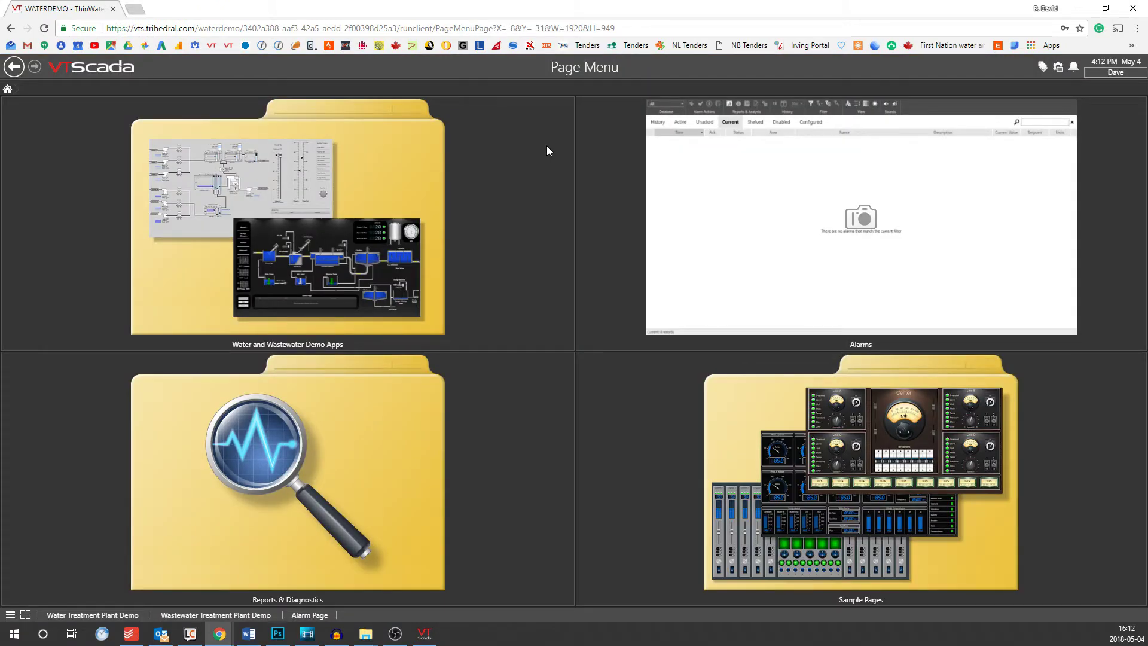
- Add the WATERDEMO page to the desktop via More tools, keeping Open as window checked
left_click(1136, 28)
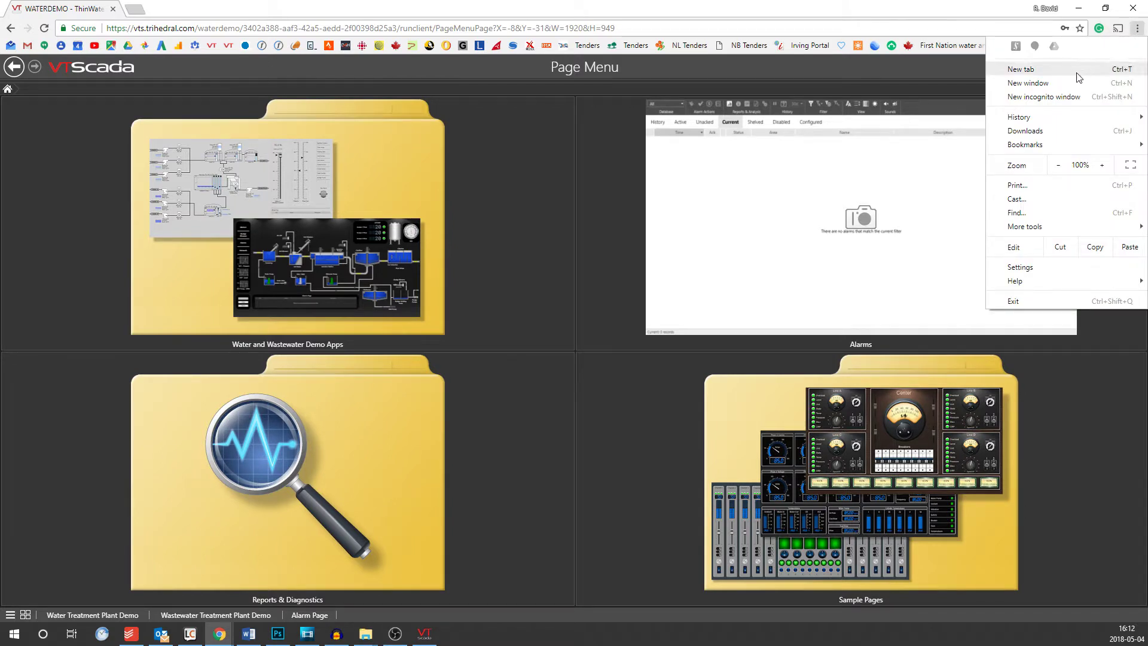
mouse_move(1025, 226)
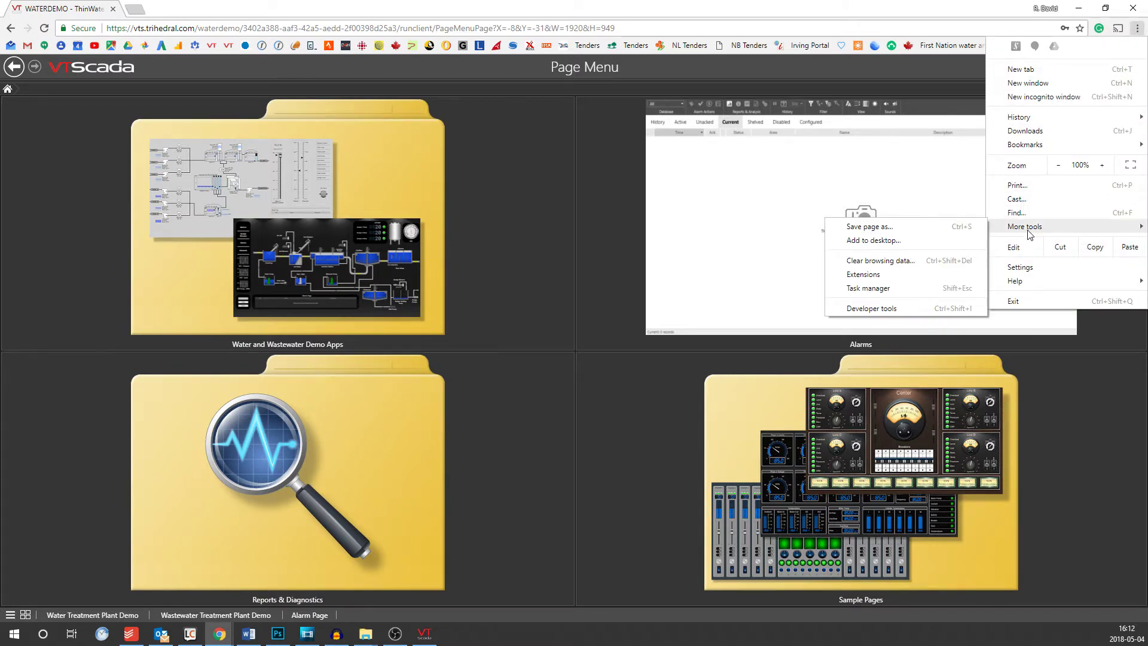
left_click(930, 246)
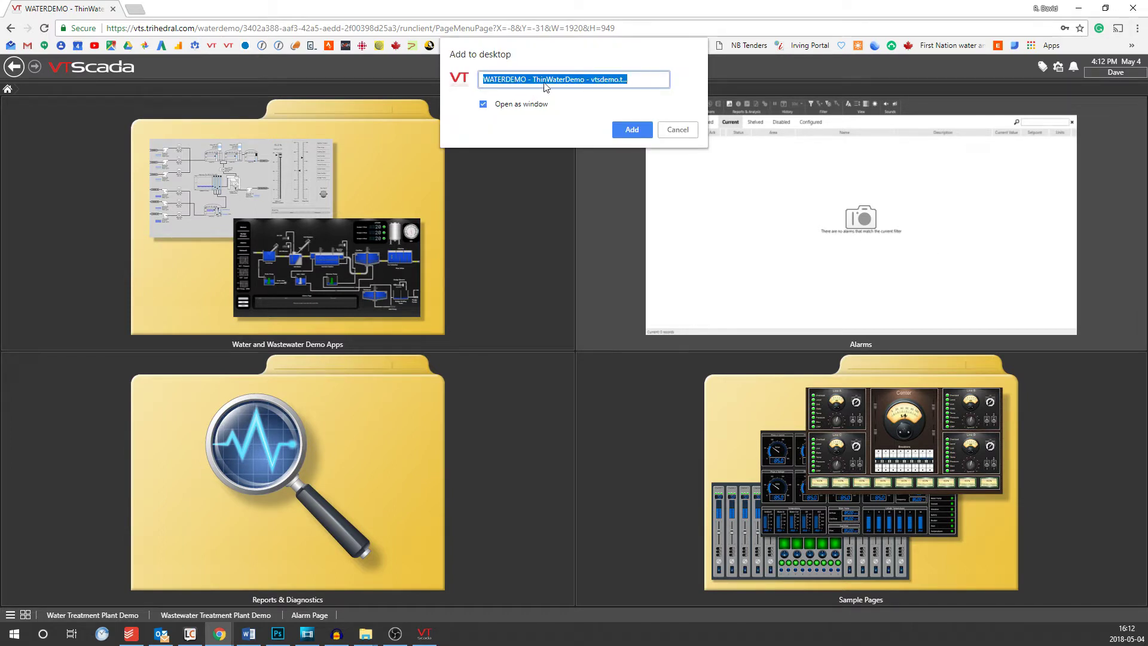
left_click(633, 129)
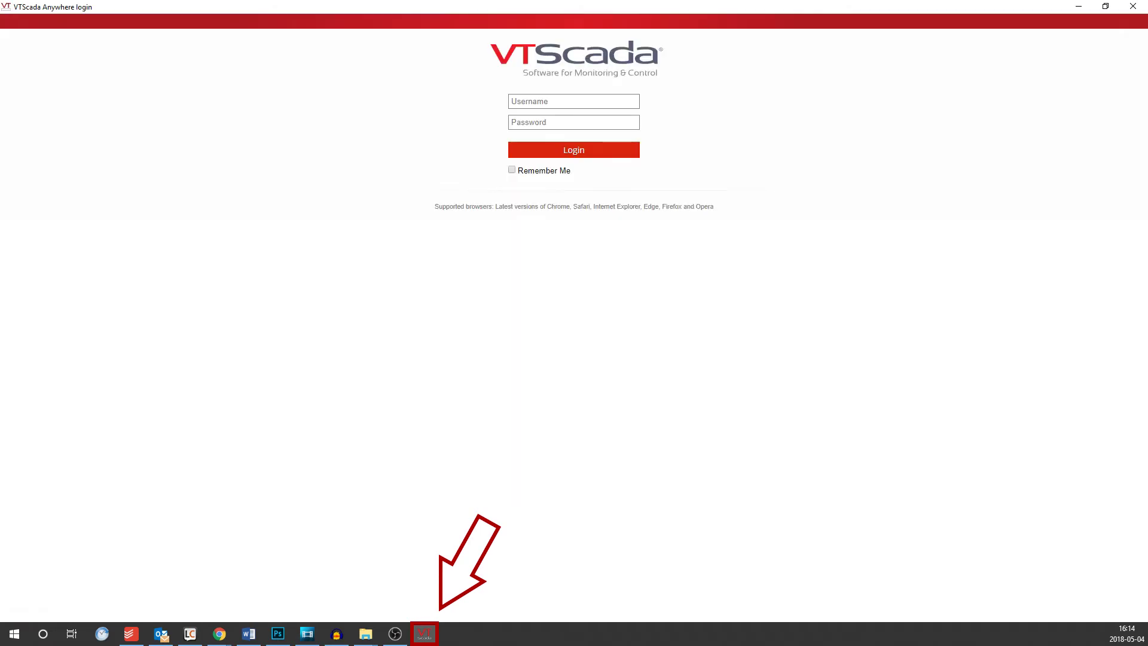
- Pin the running VTScada water demo app to the taskbar
right_click(421, 636)
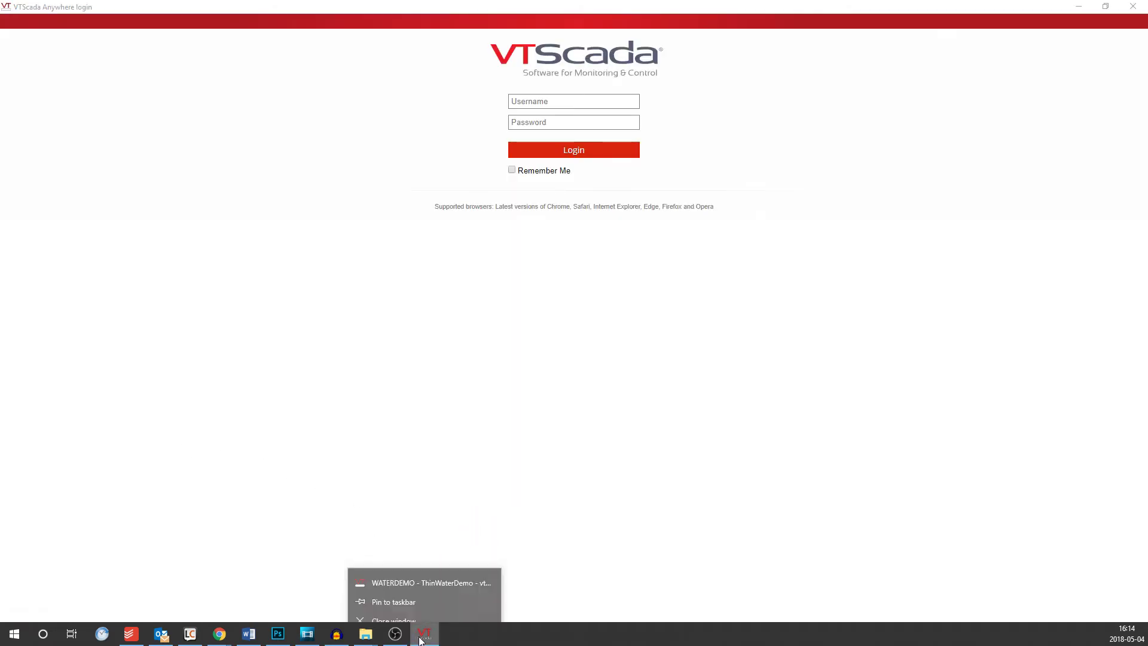
left_click(414, 591)
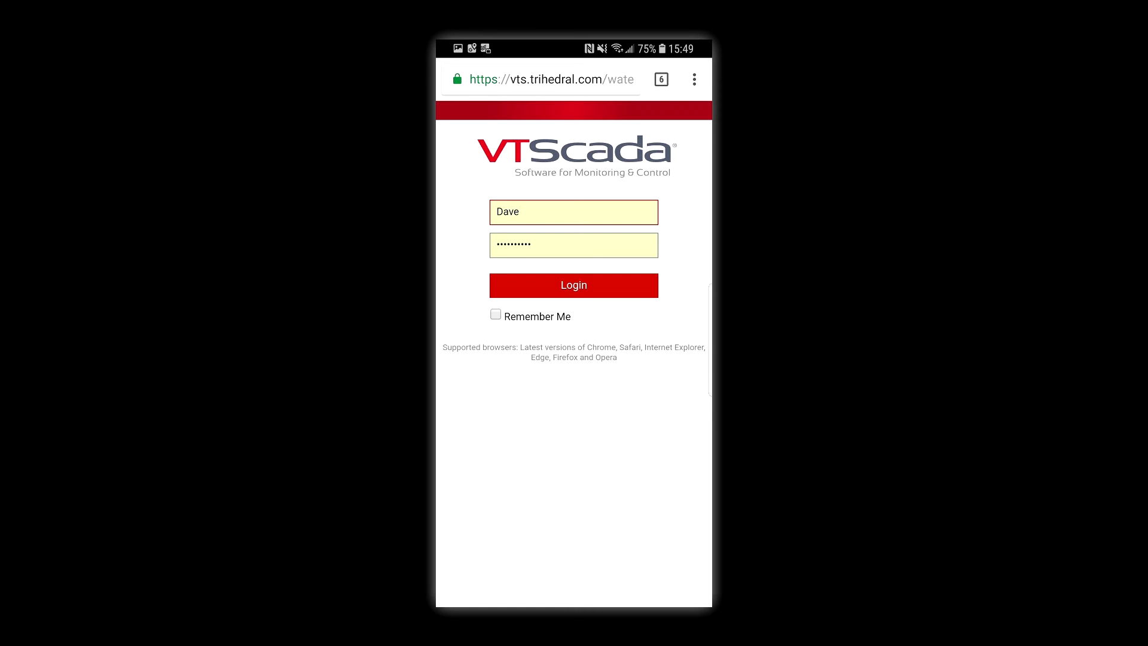
- Open Chrome's options menu on the phone's VTScada login page
left_click(694, 79)
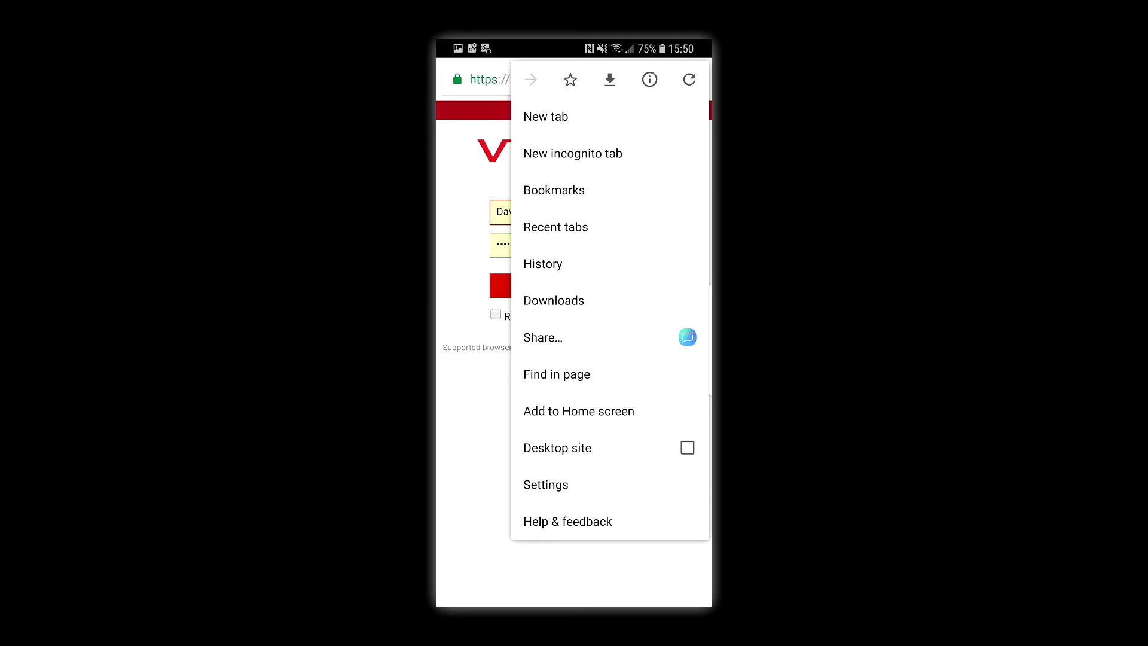